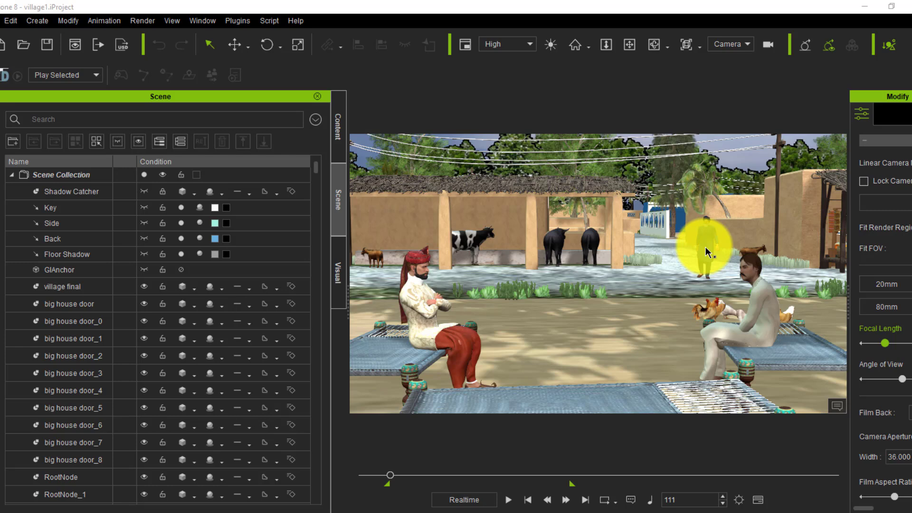
# Scrub the village1 animation forward to frame 294, then minimize iClone to the desktop
pyautogui.click(626, 43)
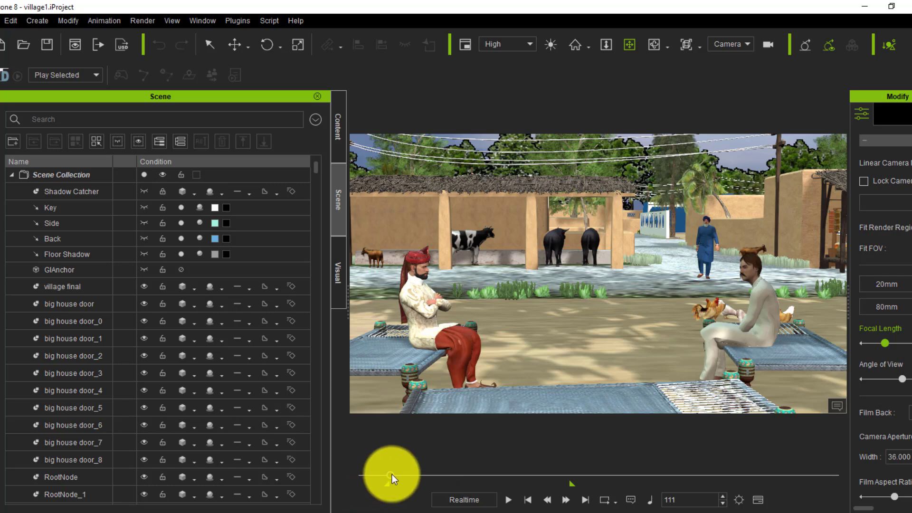
pyautogui.moveTo(395, 474); pyautogui.dragTo(440, 475)
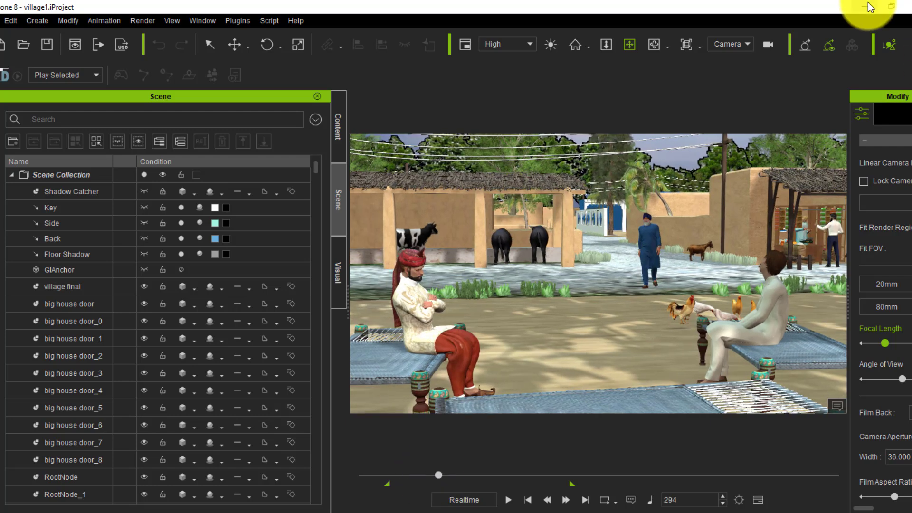
pyautogui.click(869, 5)
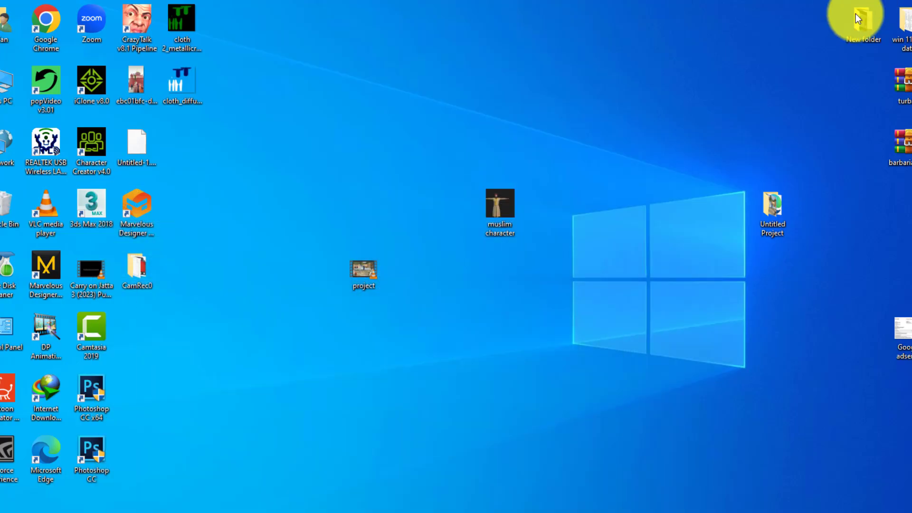
# Open project.mp4 in VLC and skim from the 4-second mark to the closing charpai scene
pyautogui.doubleClick(364, 269)
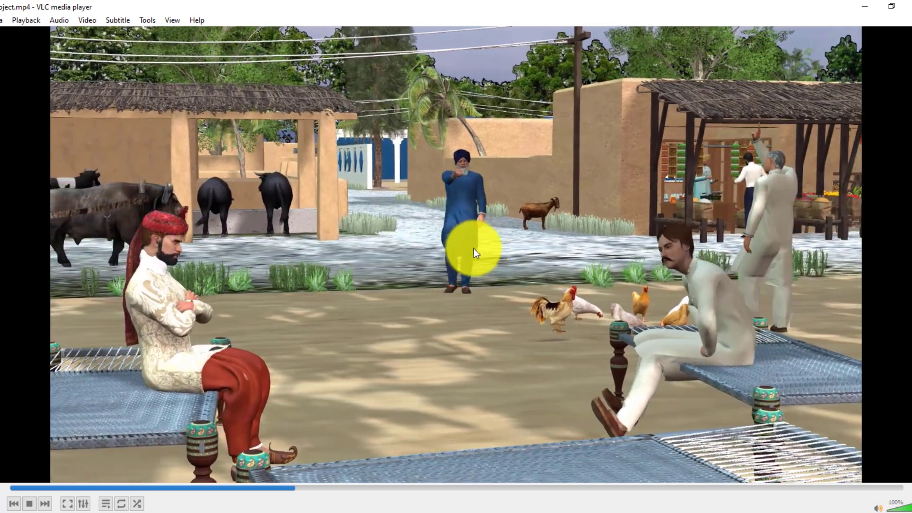
pyautogui.click(9, 503)
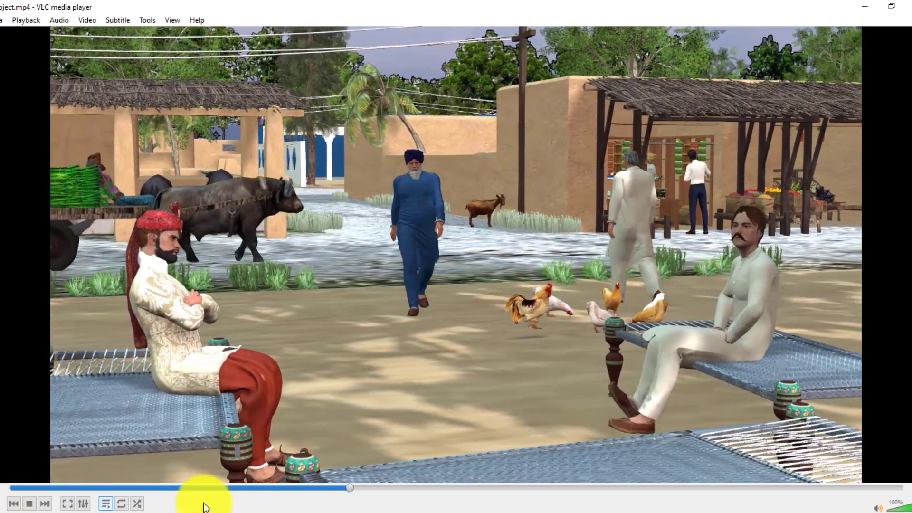
pyautogui.click(284, 488)
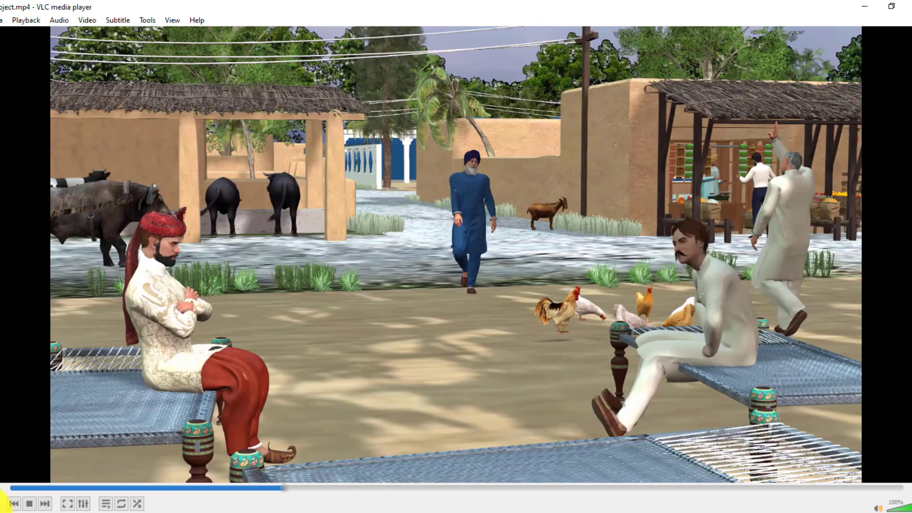
pyautogui.click(2, 499)
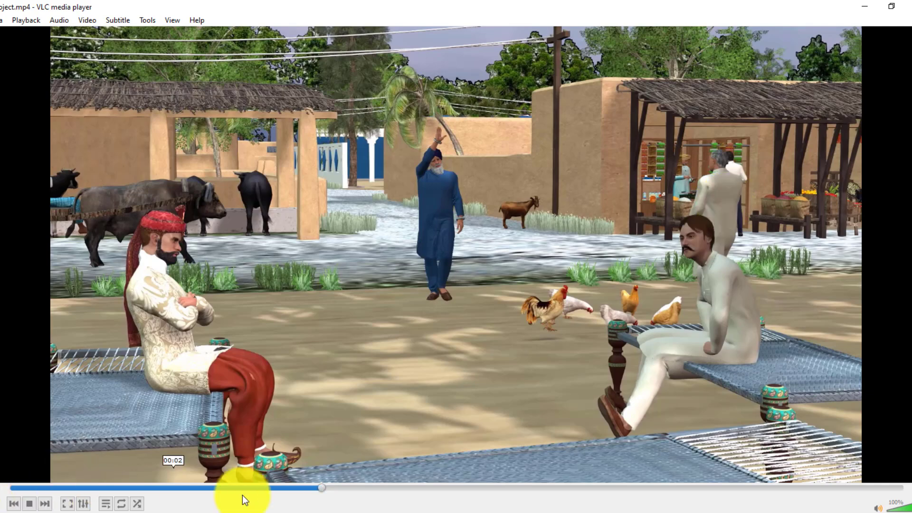
pyautogui.click(302, 488)
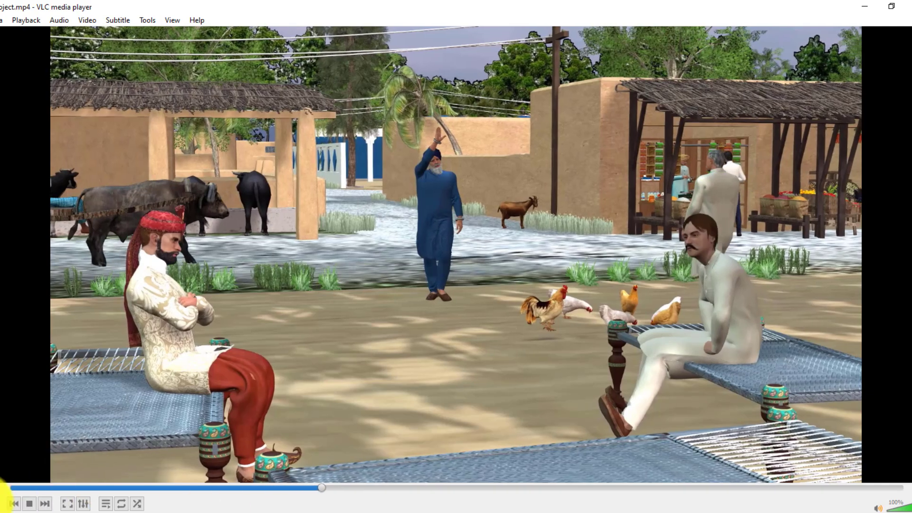
pyautogui.click(377, 488)
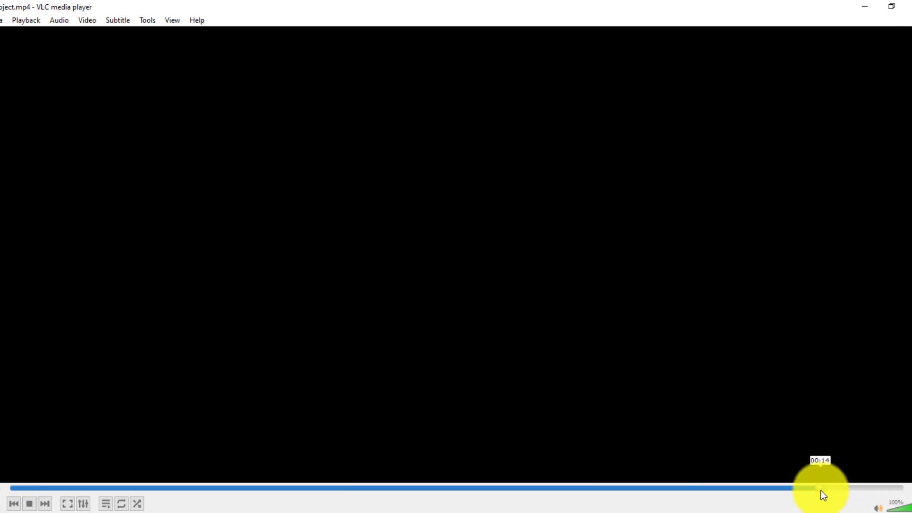
# Replay the final field scene of project.mp4, then close VLC and restore the iClone project
pyautogui.click(821, 490)
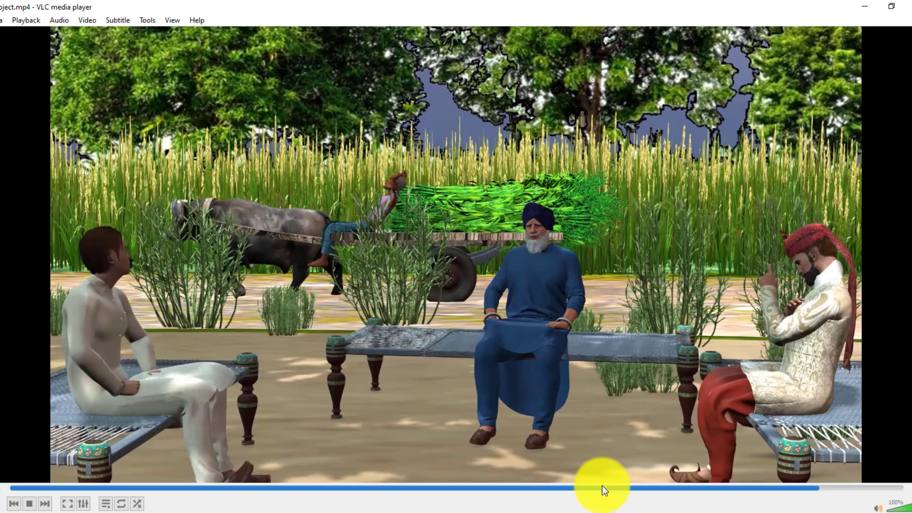
pyautogui.click(620, 488)
pyautogui.click(14, 505)
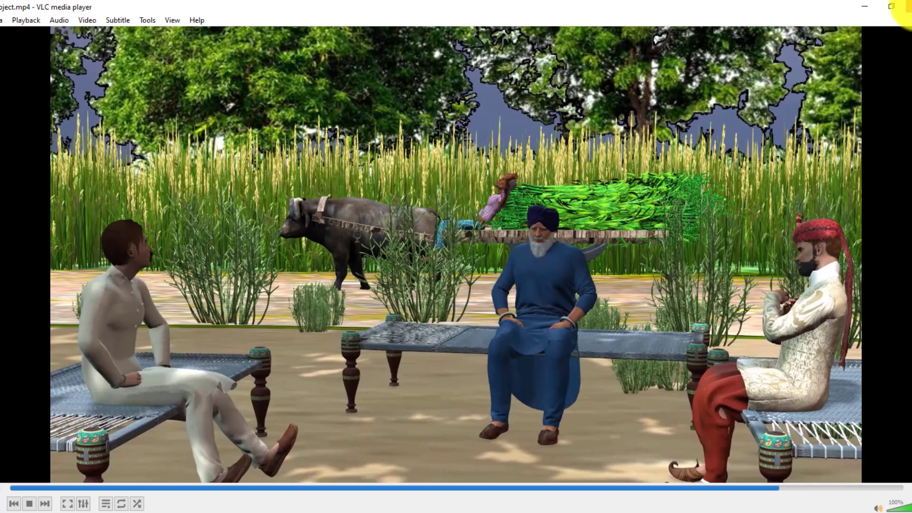
pyautogui.click(903, 7)
pyautogui.click(315, 508)
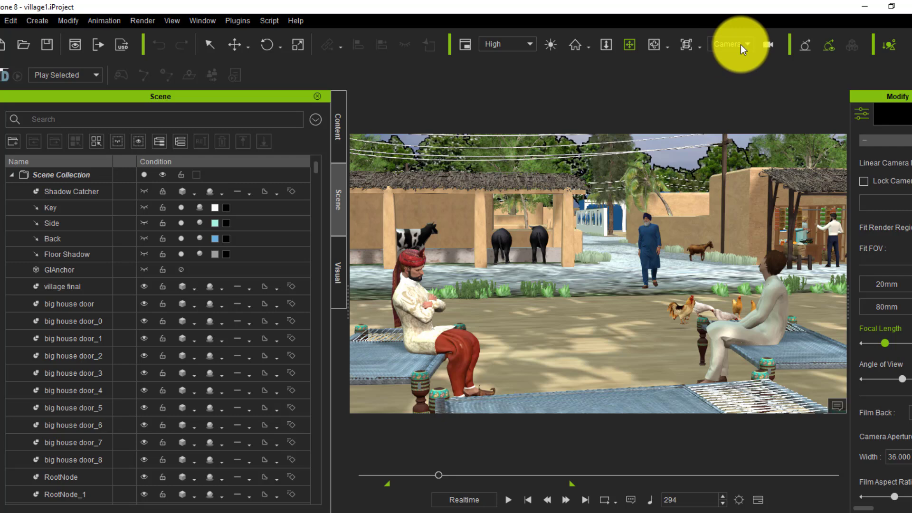
# Switch the viewport to the Preview camera and lower display quality from High to Quick Mode
pyautogui.click(740, 45)
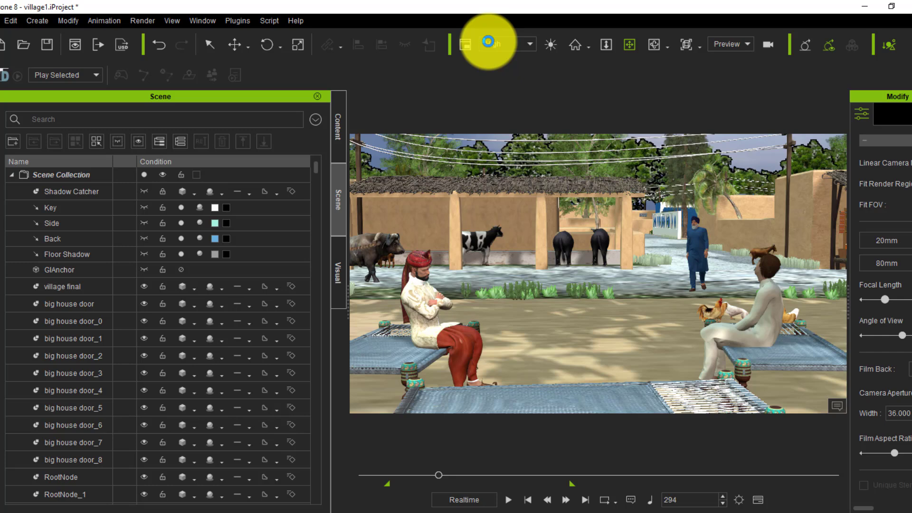
pyautogui.click(529, 47)
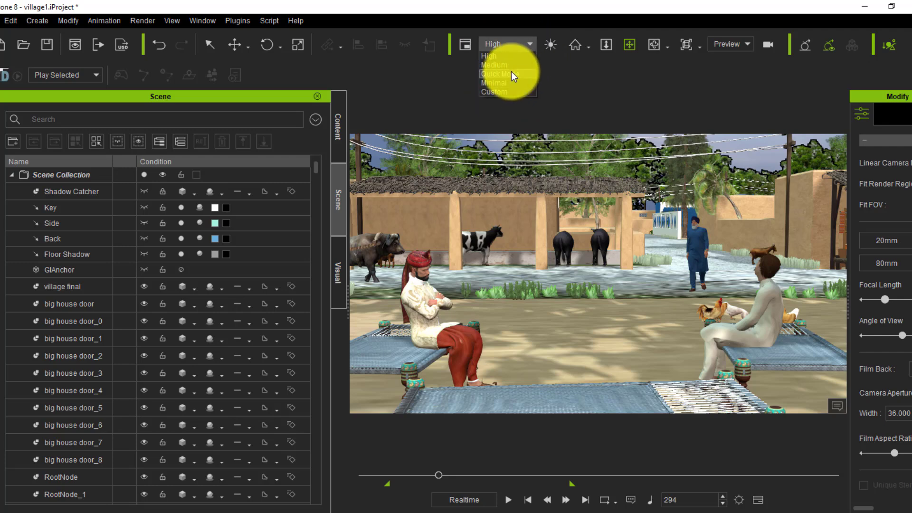
pyautogui.click(612, 254)
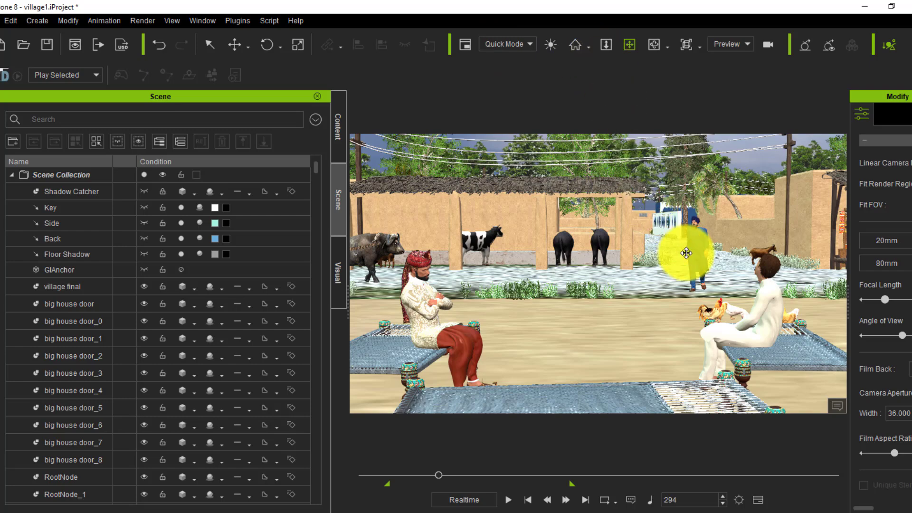
# Select the walking man's blue cloth kurta and zoom the view in close on him
pyautogui.click(702, 256)
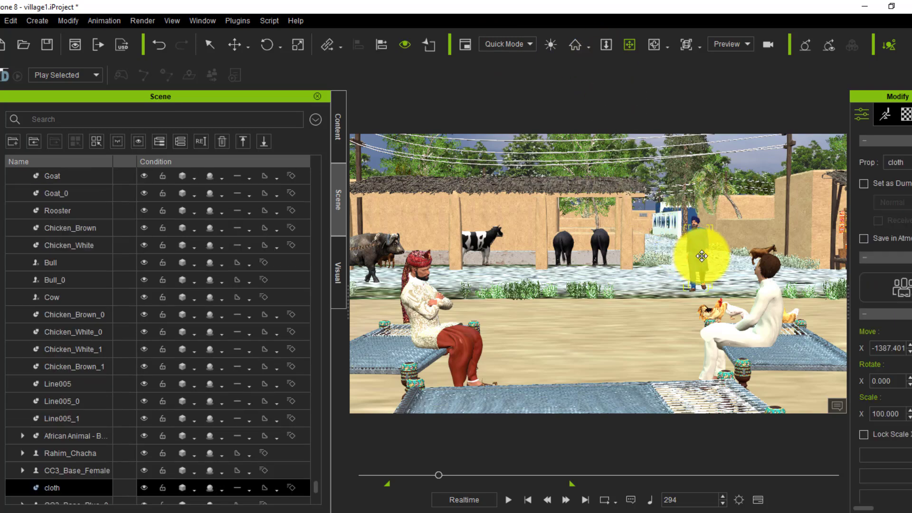
pyautogui.scroll(3, 703, 256)
pyautogui.scroll(3, 704, 256)
pyautogui.scroll(3, 699, 255)
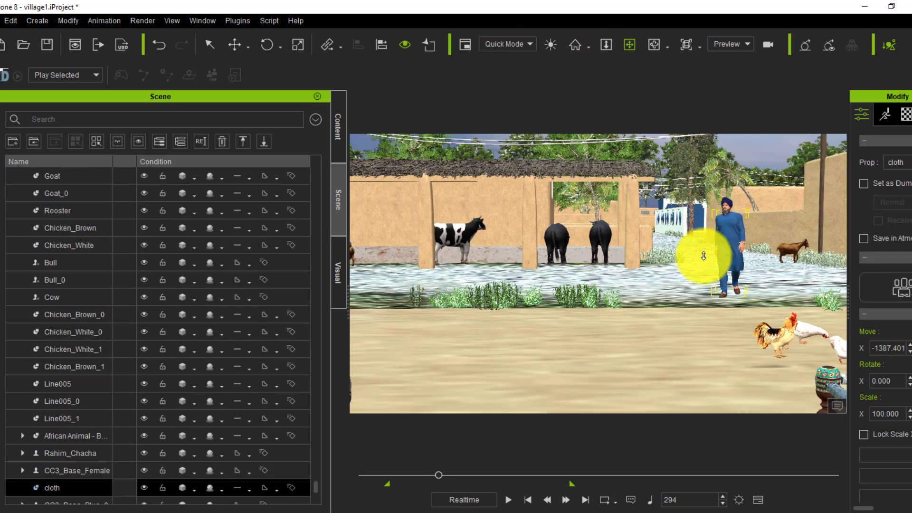
pyautogui.scroll(2, 698, 255)
pyautogui.scroll(2, 754, 264)
pyautogui.moveTo(754, 265); pyautogui.dragTo(654, 299, button='middle')
pyautogui.press('z')
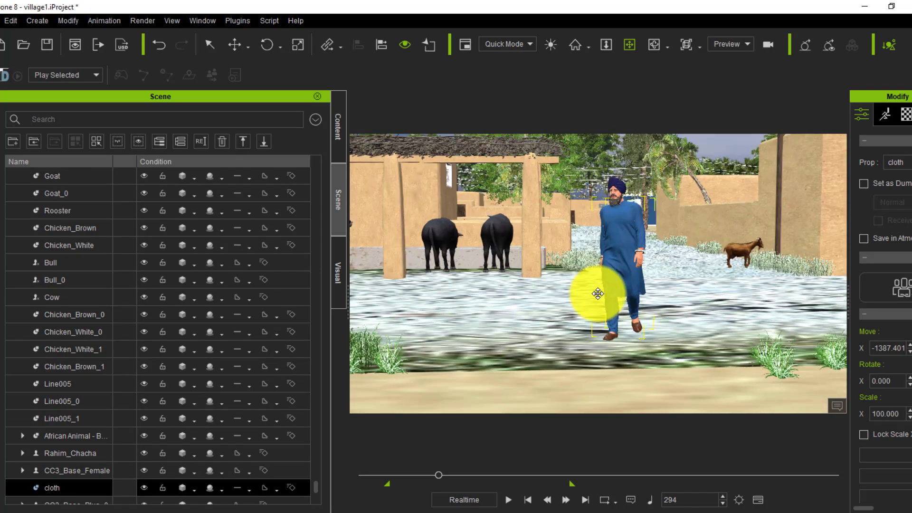
pyautogui.scroll(3, 597, 295)
pyautogui.scroll(4, 609, 298)
pyautogui.scroll(3, 607, 297)
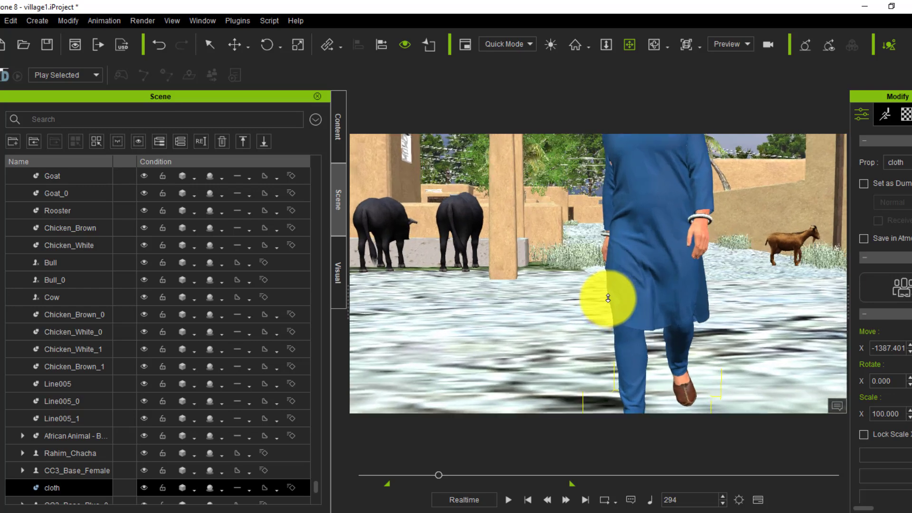
pyautogui.scroll(3, 633, 309)
pyautogui.scroll(2, 649, 305)
# Orbit around the man in blue to inspect the kurta's sides and folds
pyautogui.moveTo(649, 306)
pyautogui.mouseDown(button='right')
pyautogui.moveTo(508, 298)
pyautogui.moveTo(483, 241)
pyautogui.moveTo(539, 249)
pyautogui.mouseUp(button='right')
pyautogui.scroll(3, 635, 315)
pyautogui.scroll(3, 635, 316)
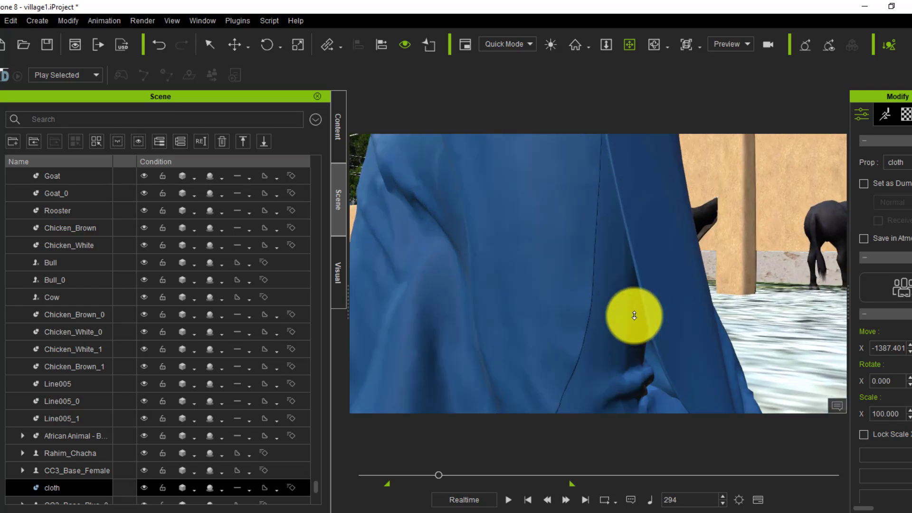
pyautogui.scroll(2, 633, 315)
pyautogui.moveTo(634, 315); pyautogui.dragTo(693, 309, button='right')
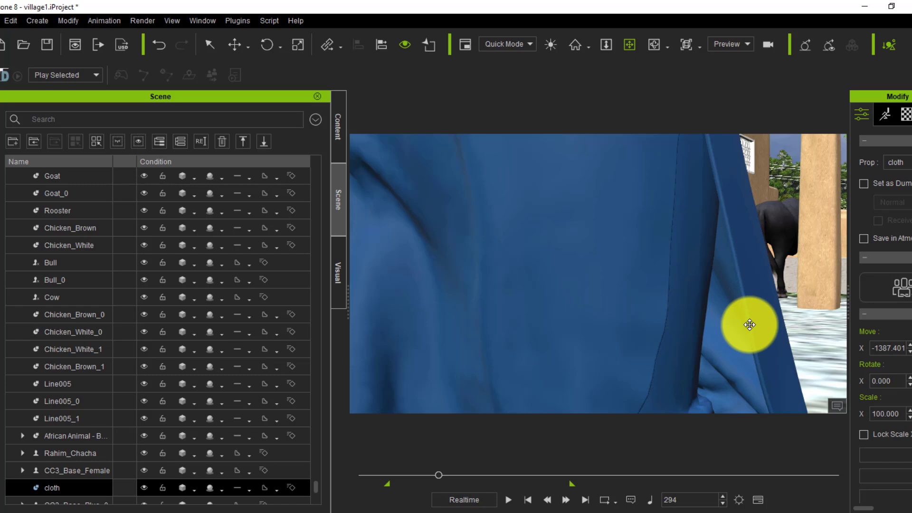
pyautogui.scroll(-3, 749, 324)
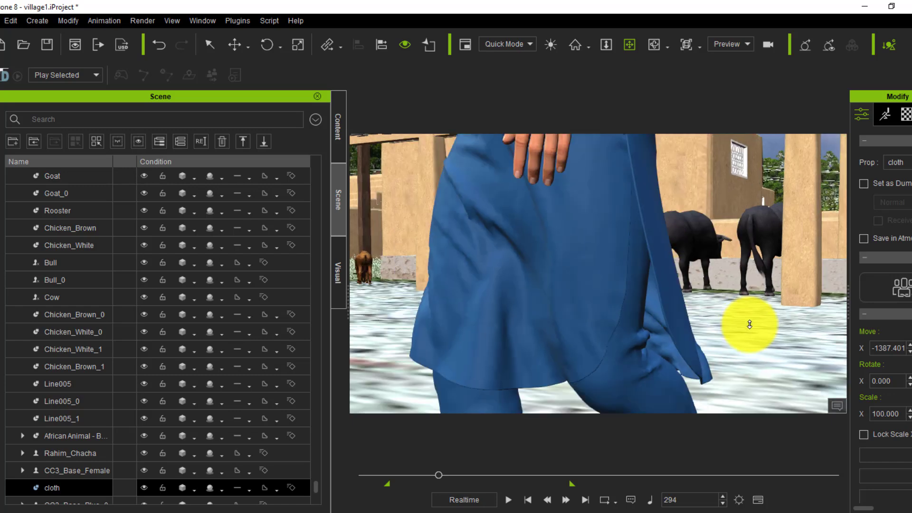
pyautogui.moveTo(554, 340)
pyautogui.mouseDown(button='right')
pyautogui.moveTo(723, 336)
pyautogui.moveTo(611, 329)
pyautogui.moveTo(654, 334)
pyautogui.mouseUp(button='right')
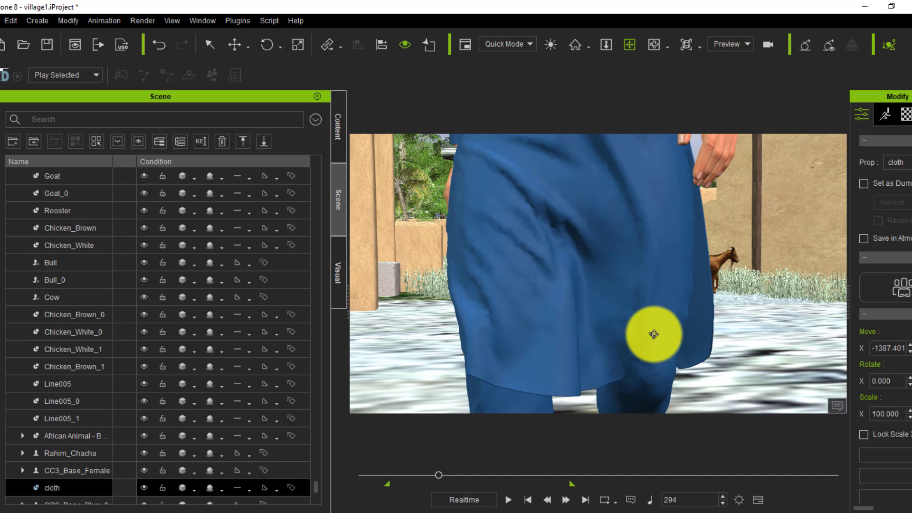
pyautogui.moveTo(654, 334)
pyautogui.mouseDown(button='right')
pyautogui.moveTo(593, 236)
pyautogui.moveTo(605, 297)
pyautogui.moveTo(558, 295)
pyautogui.mouseUp(button='right')
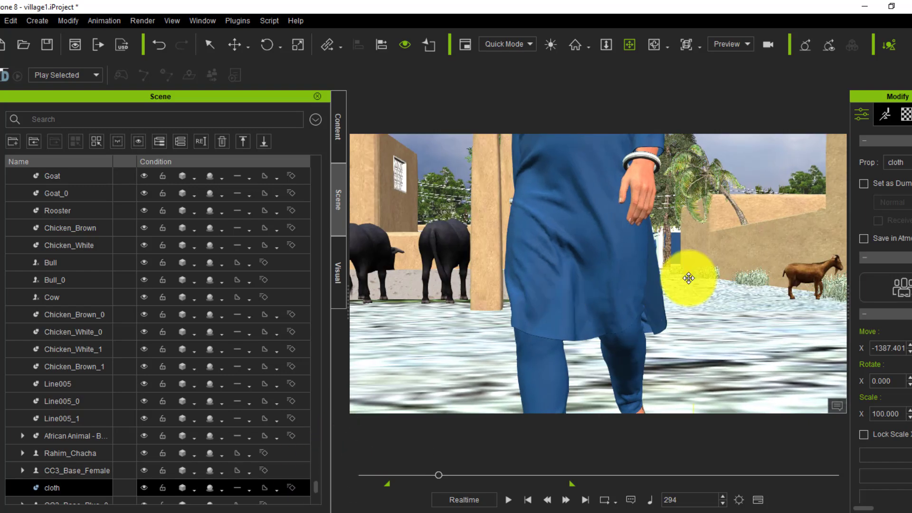
pyautogui.moveTo(688, 279)
pyautogui.mouseDown(button='right')
pyautogui.moveTo(516, 305)
pyautogui.moveTo(627, 301)
pyautogui.moveTo(627, 309)
pyautogui.moveTo(552, 258)
pyautogui.moveTo(551, 325)
pyautogui.mouseUp(button='right')
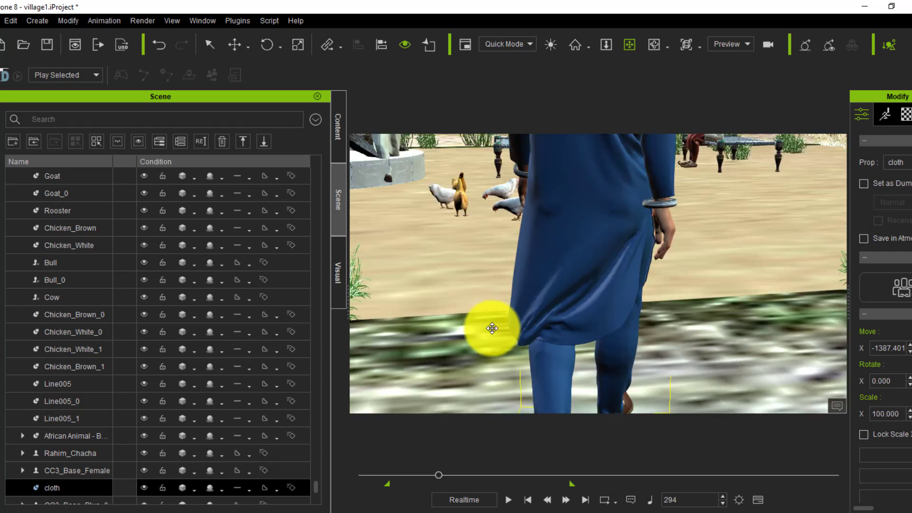
# Play the cloth motion, pause at frame 382, and swing the view toward the chickens and man in white
pyautogui.click(510, 506)
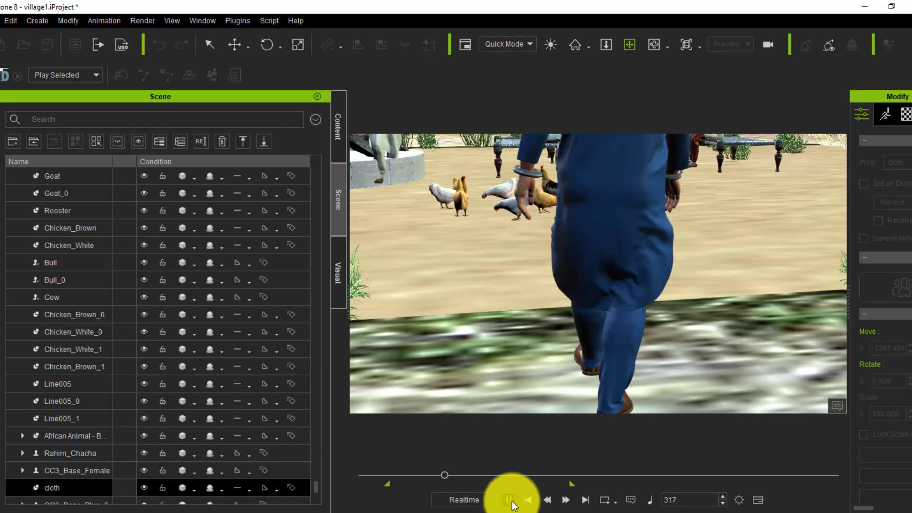
pyautogui.click(630, 224)
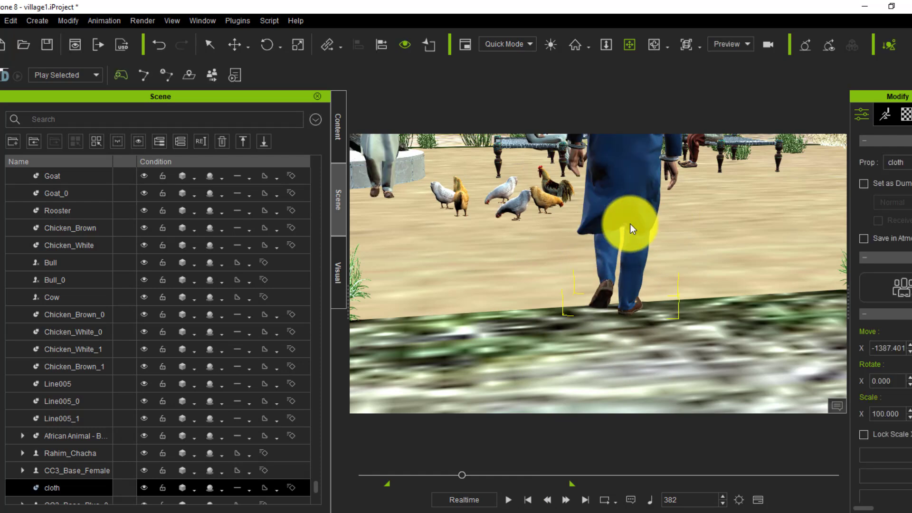
pyautogui.scroll(-5, 637, 220)
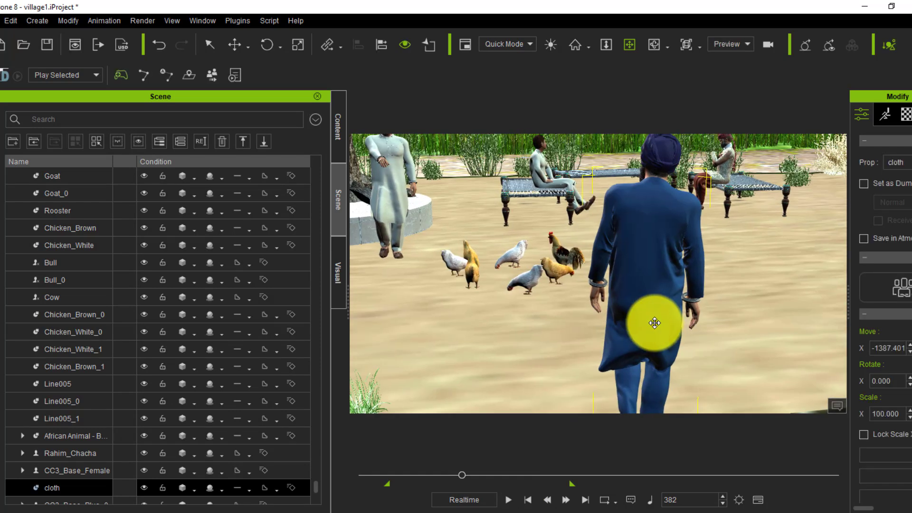
pyautogui.moveTo(623, 226); pyautogui.dragTo(674, 278, button='middle')
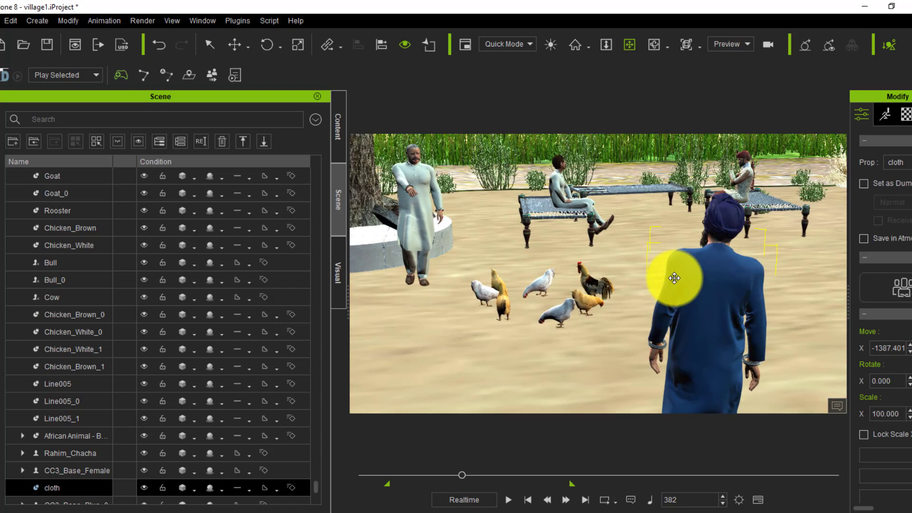
pyautogui.scroll(3, 674, 278)
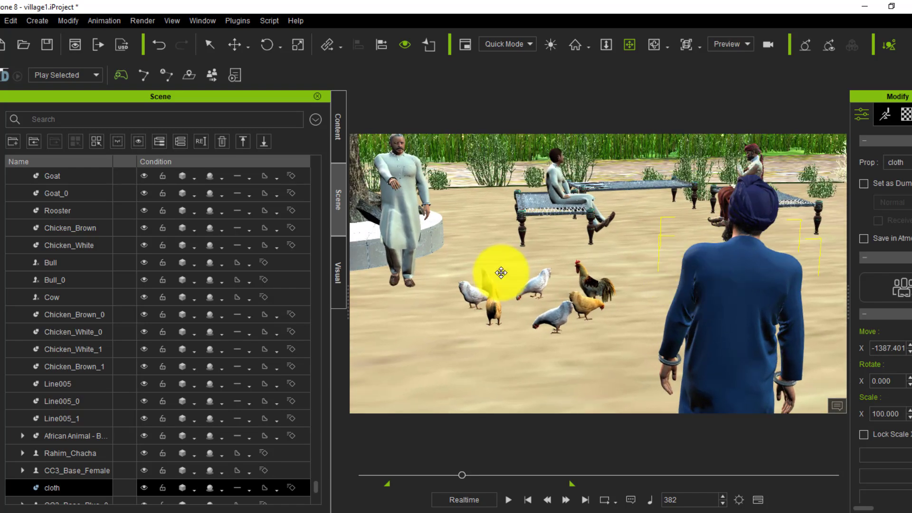
pyautogui.moveTo(501, 272)
pyautogui.mouseDown(button='middle')
pyautogui.moveTo(377, 261)
pyautogui.moveTo(632, 306)
pyautogui.moveTo(460, 277)
pyautogui.mouseUp(button='middle')
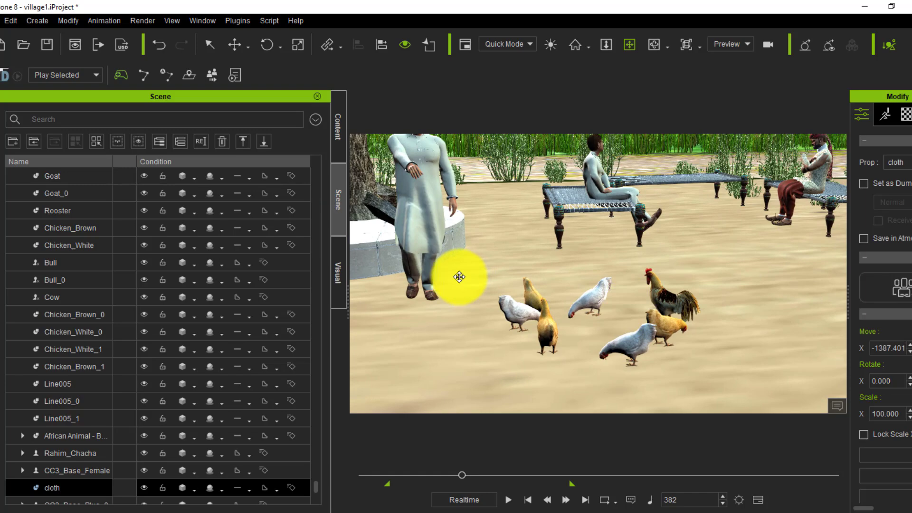
pyautogui.scroll(3, 460, 277)
pyautogui.moveTo(615, 304); pyautogui.dragTo(415, 240, button='middle')
pyautogui.scroll(2, 406, 214)
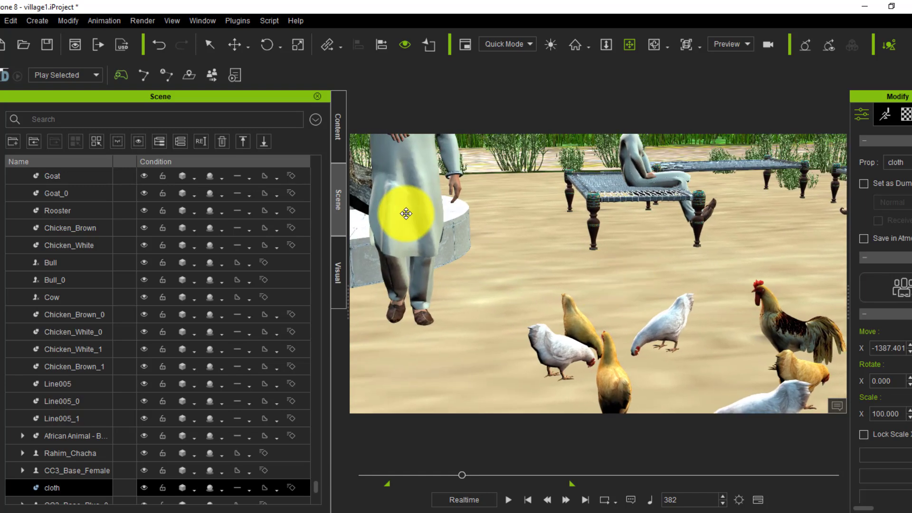
# Focus on CC3_Base_Plus_2, the man in white, and zoom in under his kurta
pyautogui.doubleClick(387, 218)
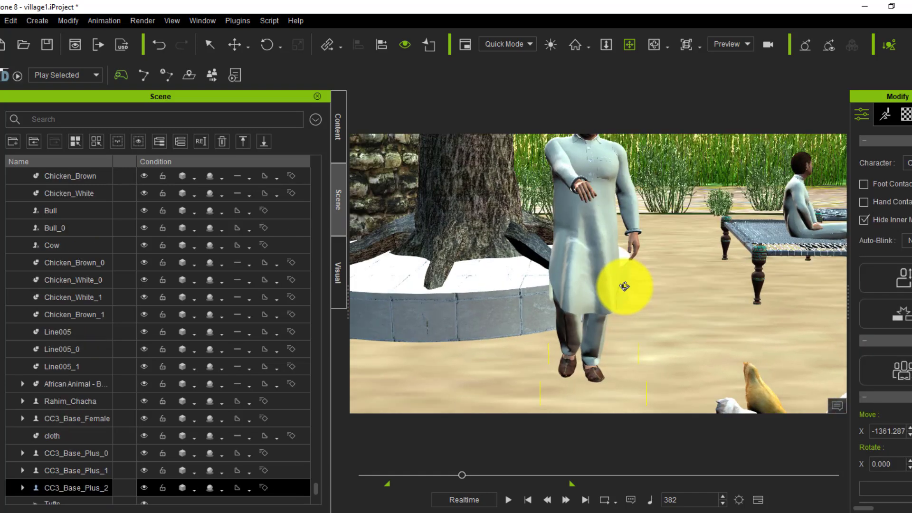
pyautogui.scroll(2, 656, 304)
pyautogui.scroll(2, 635, 309)
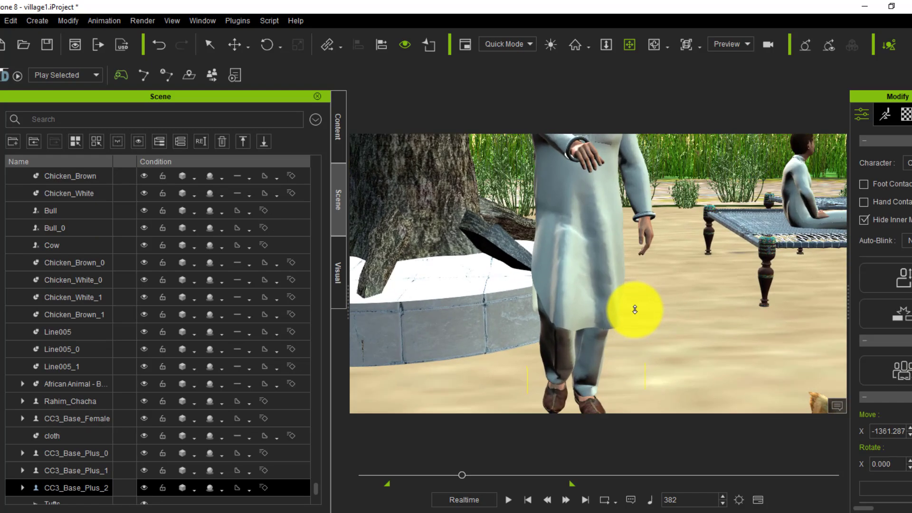
pyautogui.scroll(2, 635, 307)
pyautogui.moveTo(615, 287)
pyautogui.mouseDown(button='right')
pyautogui.moveTo(633, 213)
pyautogui.moveTo(674, 303)
pyautogui.moveTo(652, 295)
pyautogui.moveTo(597, 342)
pyautogui.moveTo(609, 280)
pyautogui.mouseUp(button='right')
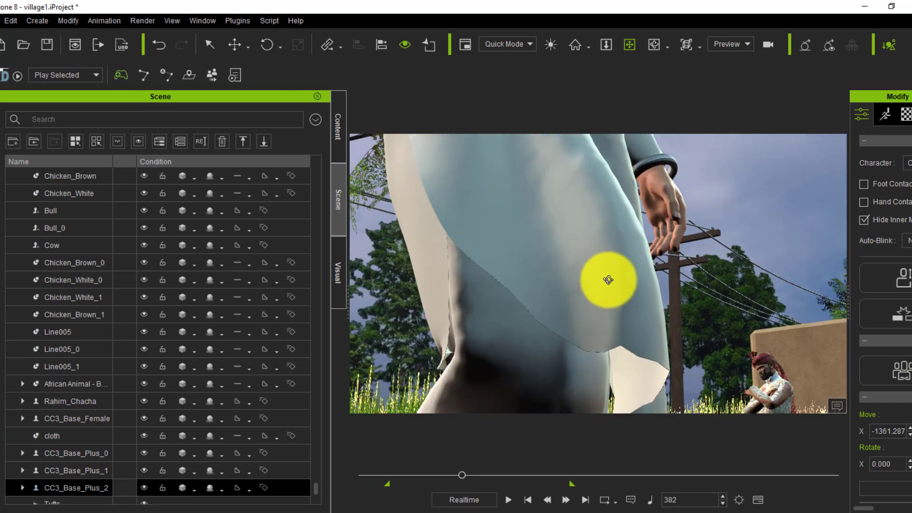
pyautogui.scroll(2, 608, 280)
pyautogui.scroll(2, 664, 255)
pyautogui.scroll(2, 650, 349)
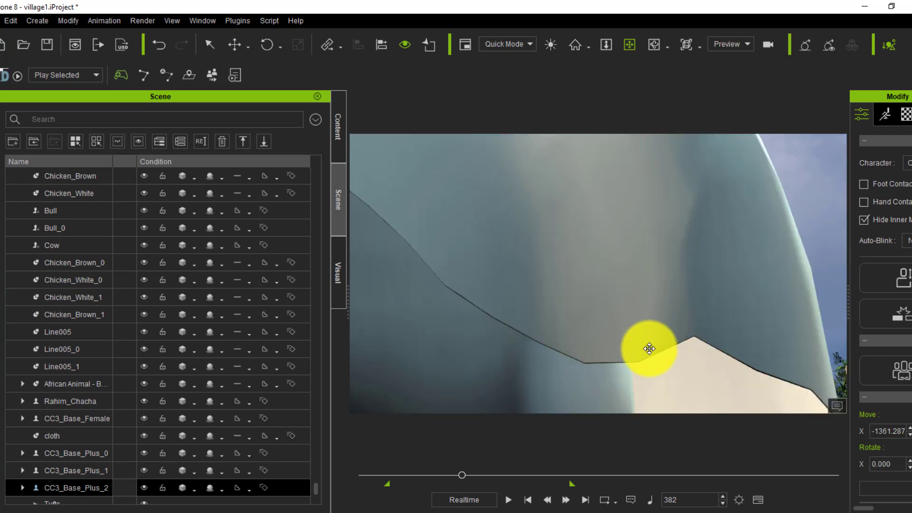
# Orbit around the white kurta to check its hem and drape, ending on a wide village view
pyautogui.moveTo(649, 349); pyautogui.dragTo(634, 287, button='middle')
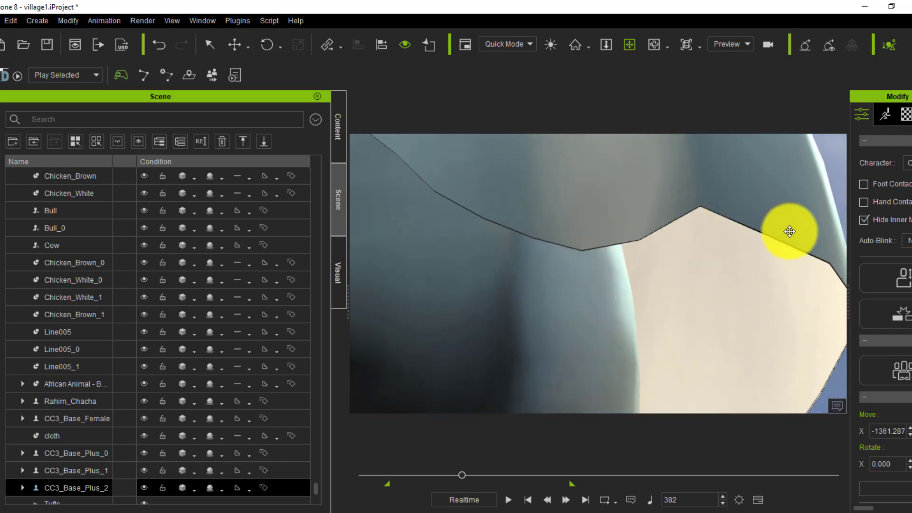
pyautogui.scroll(-4, 535, 285)
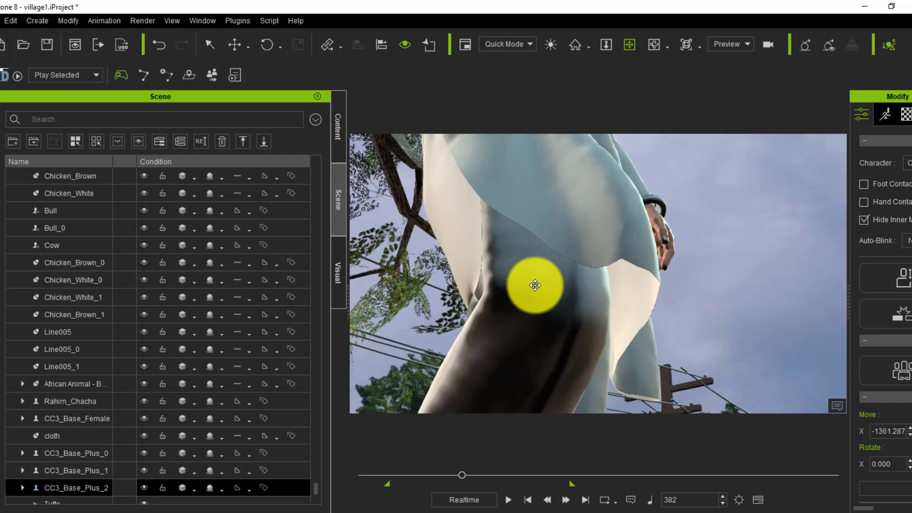
pyautogui.moveTo(535, 285)
pyautogui.mouseDown(button='right')
pyautogui.moveTo(590, 248)
pyautogui.moveTo(532, 287)
pyautogui.moveTo(595, 309)
pyautogui.moveTo(628, 271)
pyautogui.moveTo(619, 290)
pyautogui.moveTo(468, 292)
pyautogui.mouseUp(button='right')
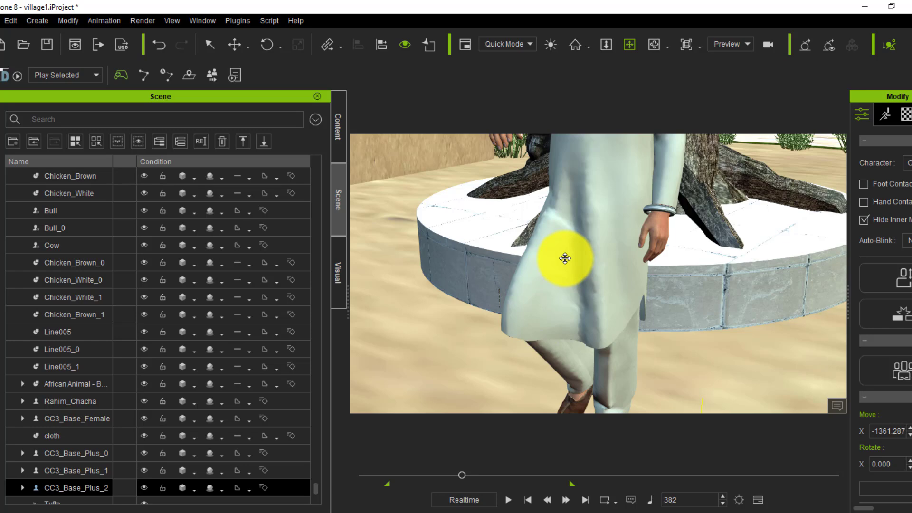
pyautogui.moveTo(565, 258); pyautogui.dragTo(679, 265, button='right')
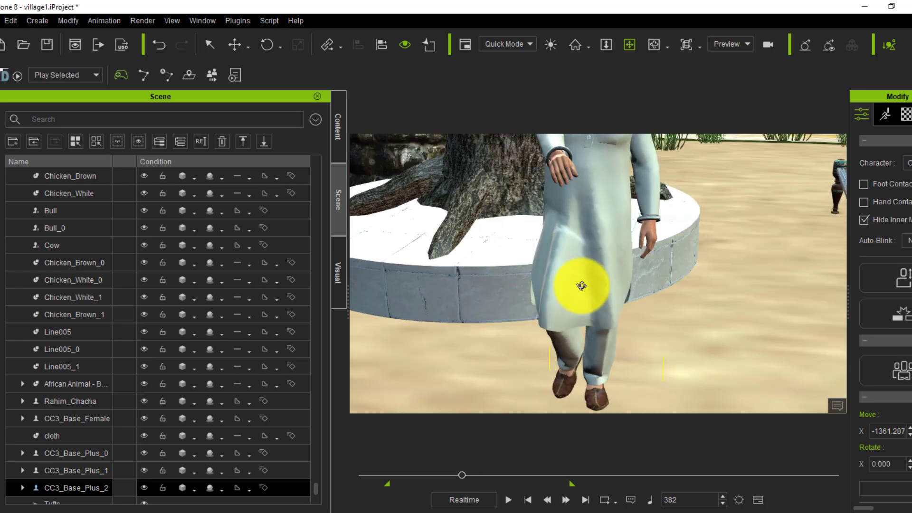
pyautogui.moveTo(581, 286); pyautogui.dragTo(580, 152, button='right')
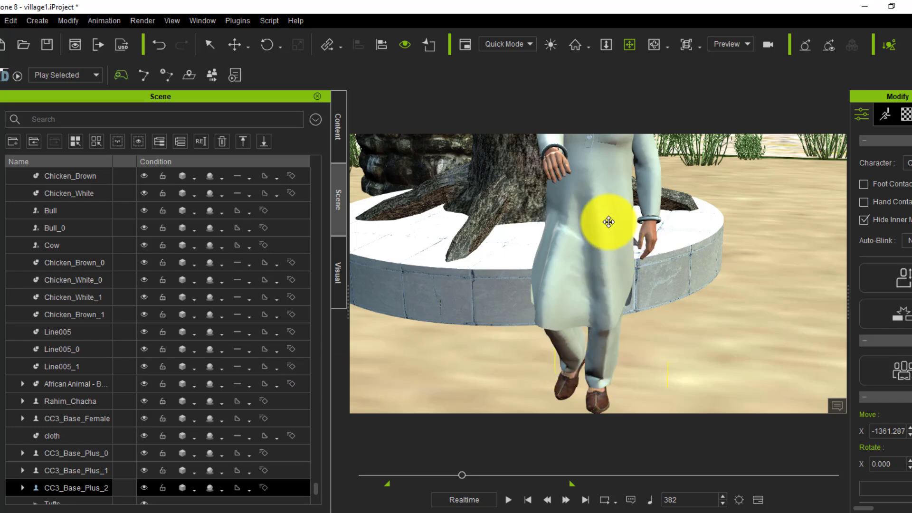
pyautogui.moveTo(613, 218); pyautogui.dragTo(613, 327, button='middle')
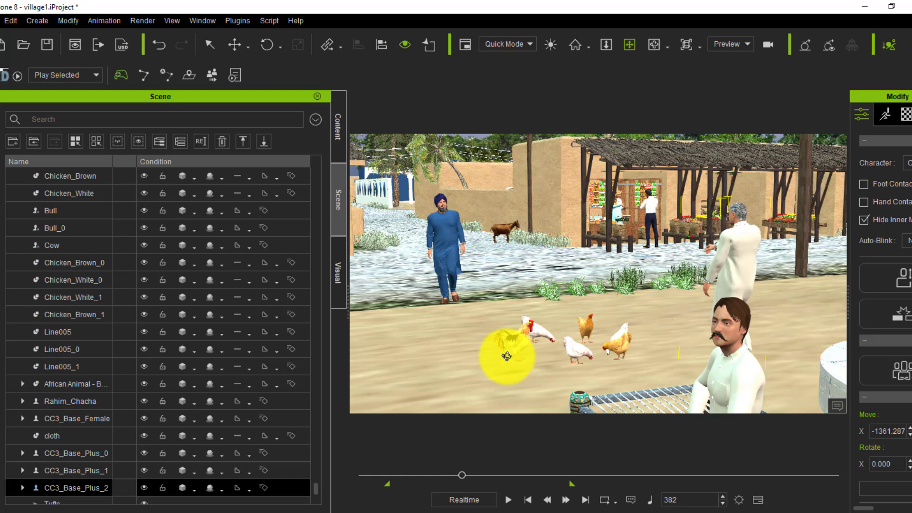
# Reframe the view on the red-turbaned man and villagers seated on the charpais
pyautogui.moveTo(507, 357); pyautogui.dragTo(559, 351, button='middle')
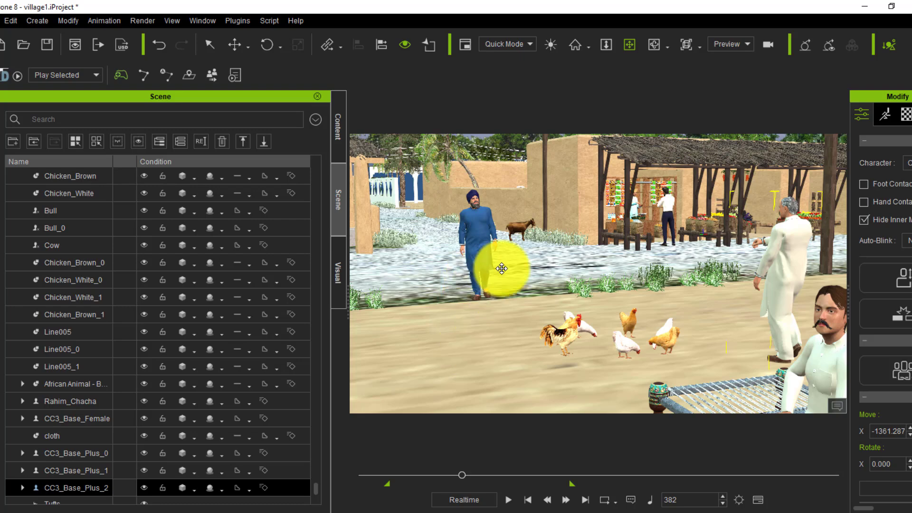
pyautogui.moveTo(502, 269)
pyautogui.mouseDown()
pyautogui.moveTo(620, 334)
pyautogui.moveTo(607, 335)
pyautogui.mouseUp()
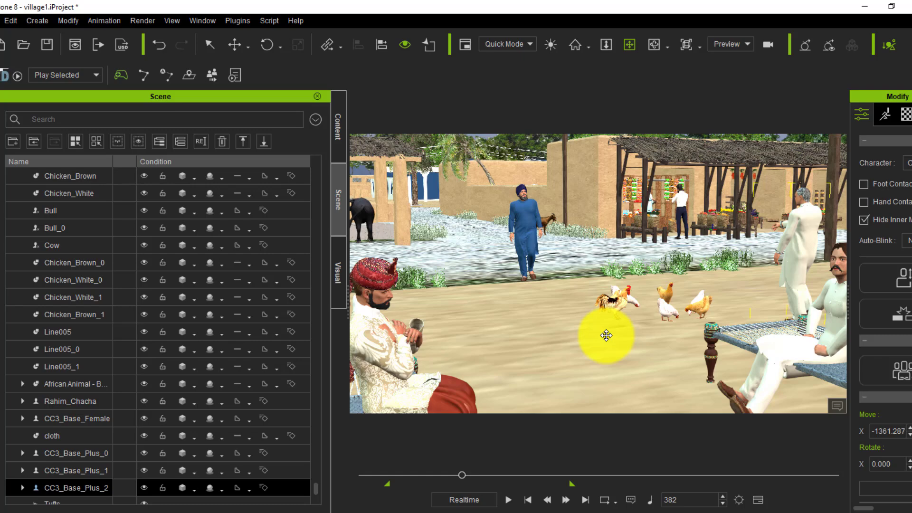
pyautogui.moveTo(606, 336); pyautogui.dragTo(585, 330)
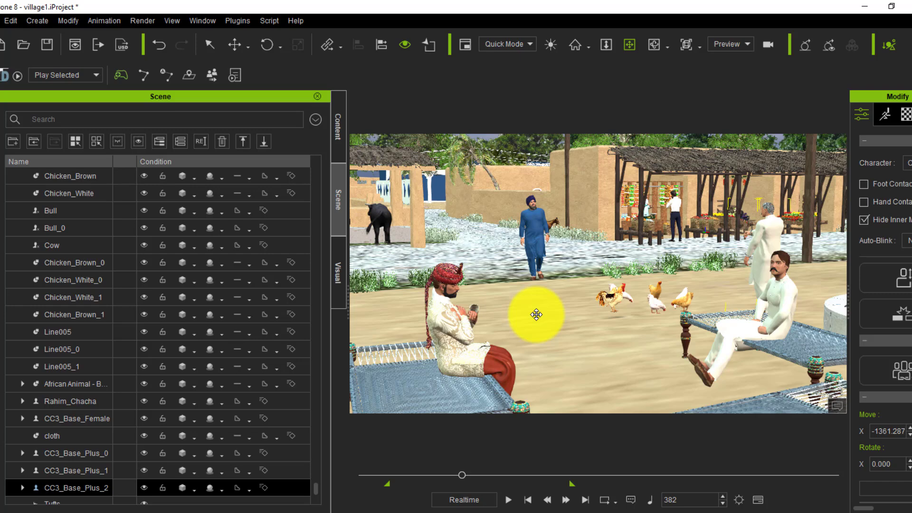
# Zoom the viewport in and back out, then minimize iClone to the desktop
pyautogui.scroll(2, 533, 326)
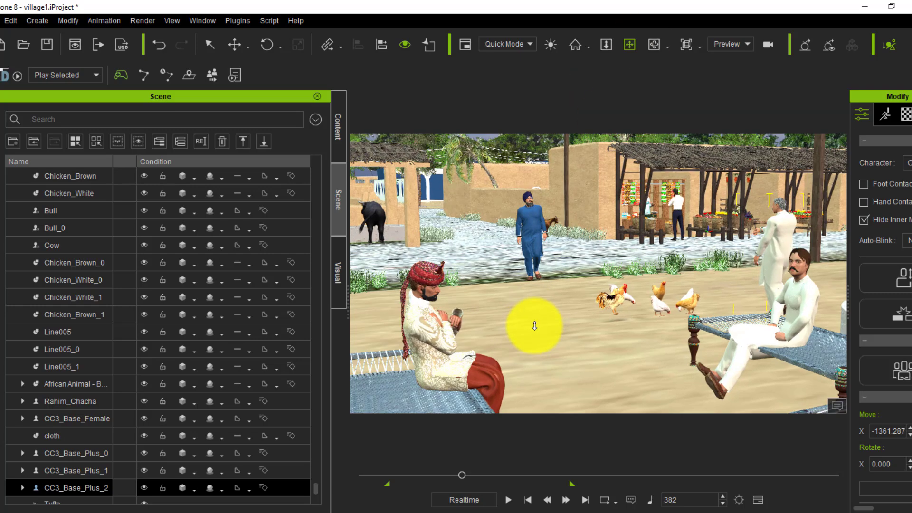
pyautogui.scroll(2, 534, 323)
pyautogui.scroll(-1, 535, 326)
pyautogui.scroll(-1, 535, 326)
pyautogui.scroll(-1, 534, 326)
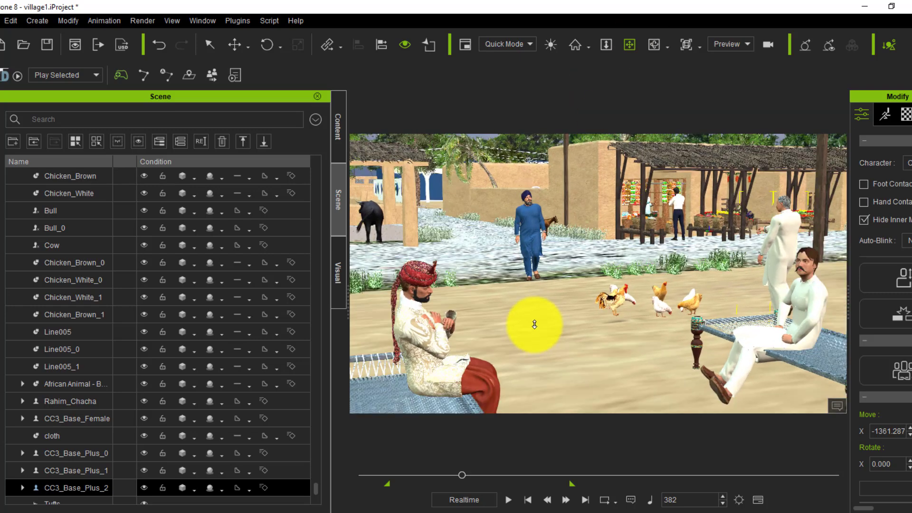
pyautogui.click(863, 7)
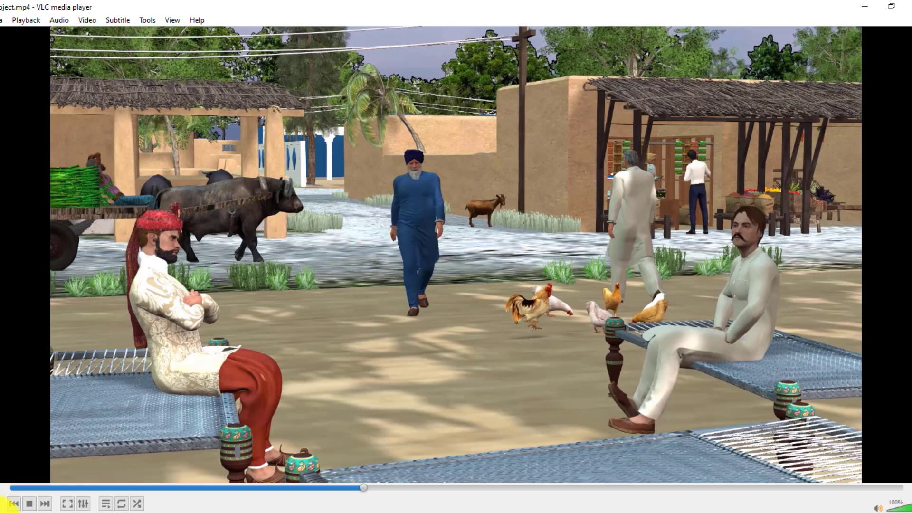
# Play project.mp4 through to its end in VLC and restart it from the beginning
pyautogui.click(4, 503)
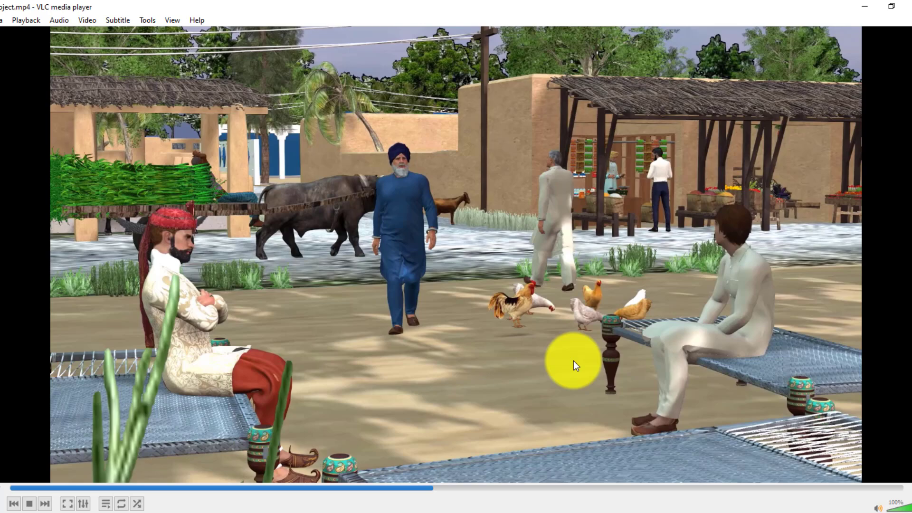
pyautogui.click(4, 502)
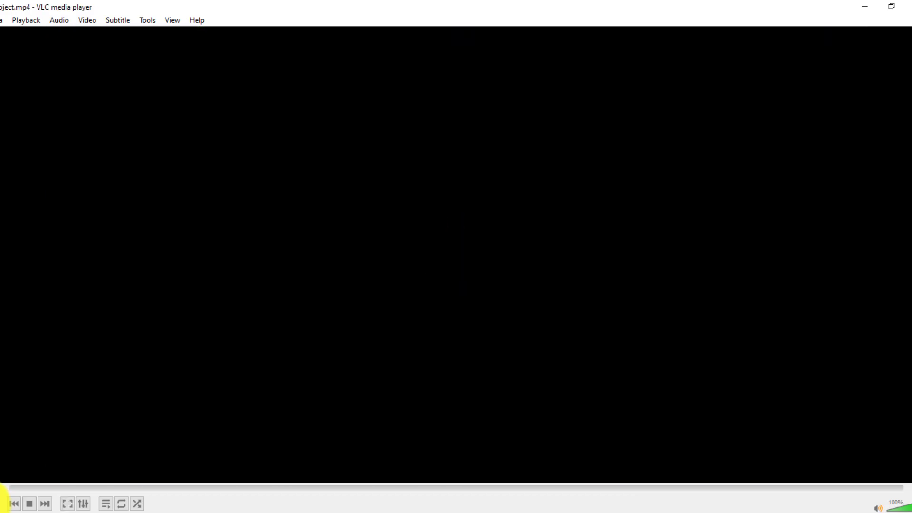
pyautogui.click(4, 503)
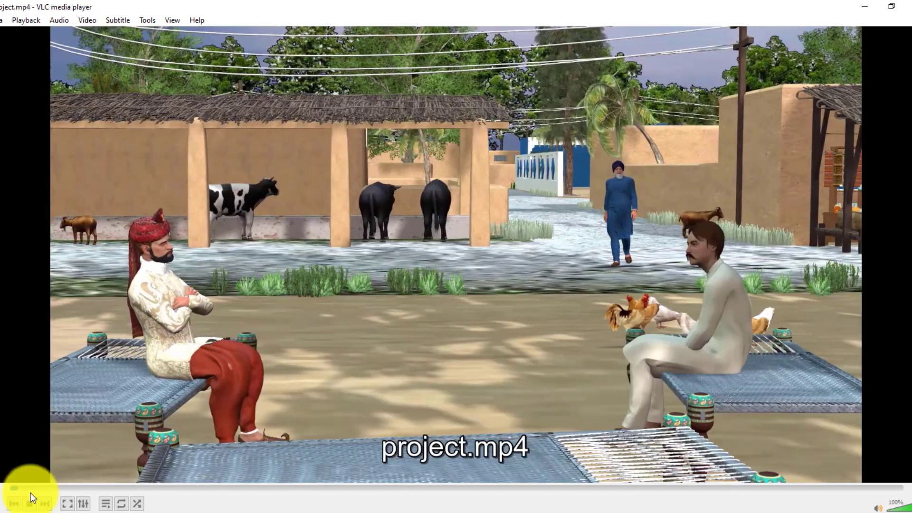